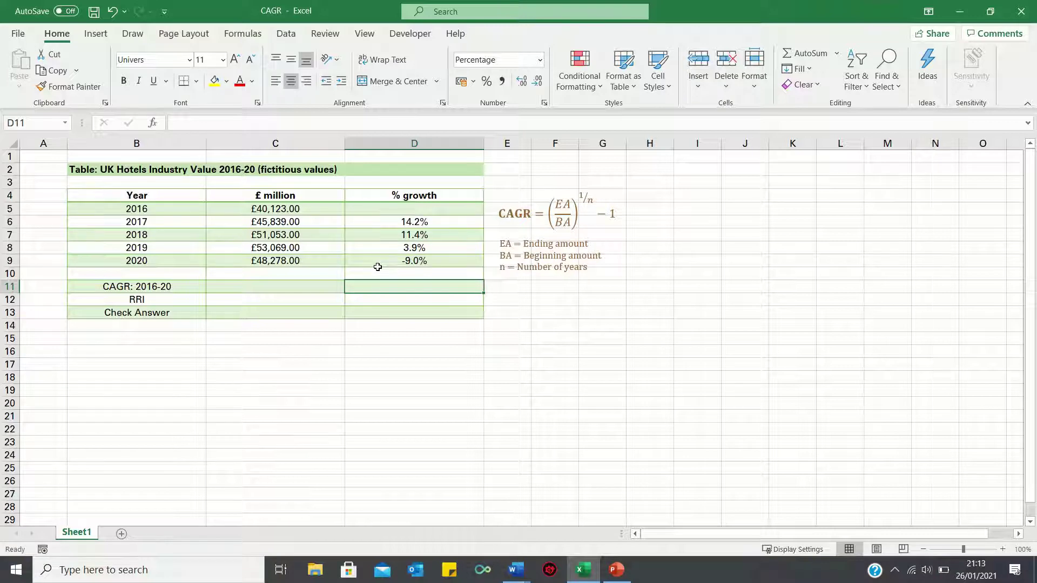
# Enter =(C9/C5)^(1/4)-1 in D11 to compute the 2016-20 CAGR of 4.7%
pyautogui.write('=(')
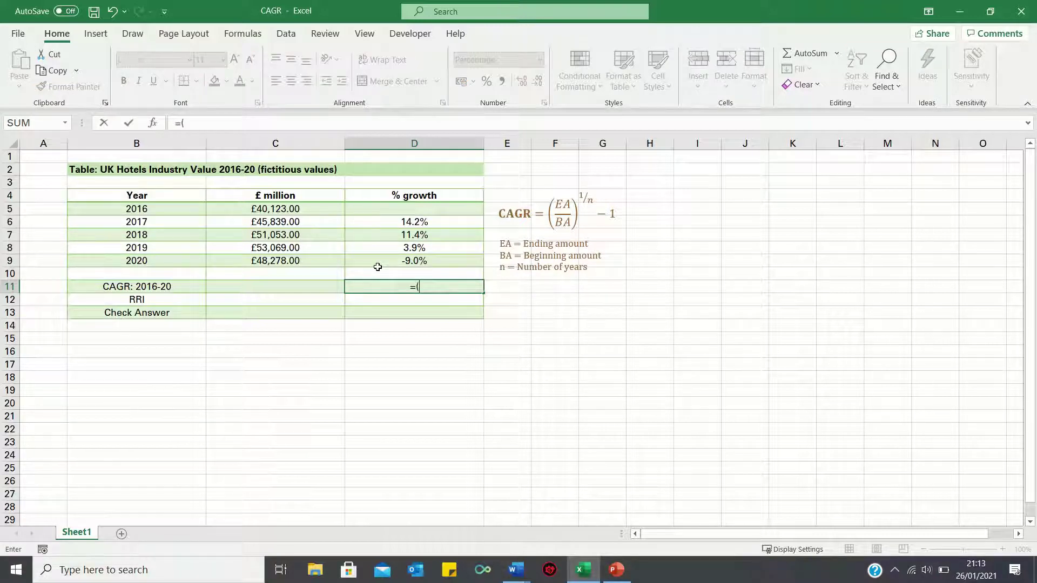
pyautogui.press('Left')
pyautogui.press('Up')
pyautogui.press('Up')
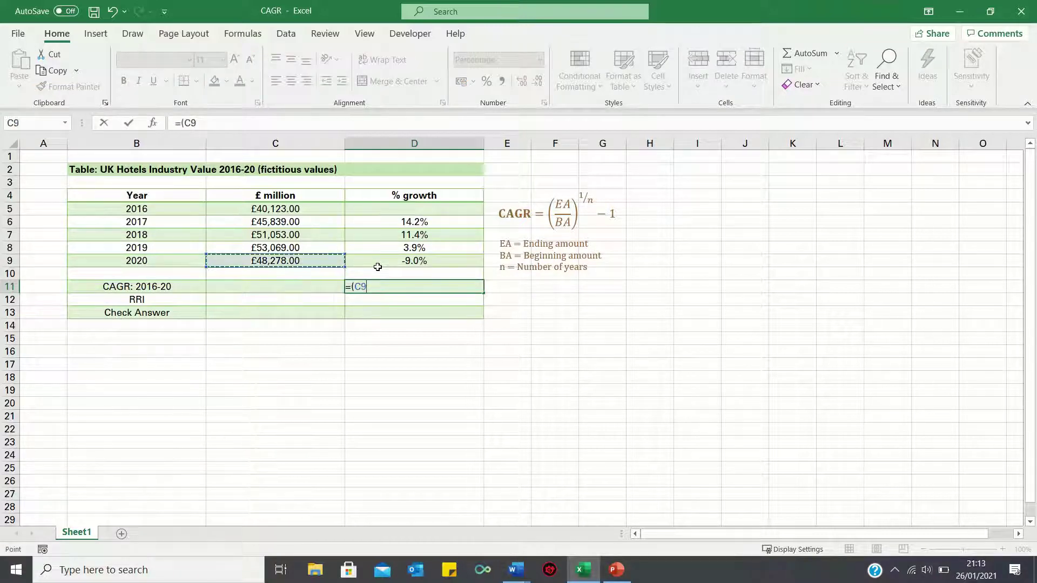
pyautogui.write('/')
pyautogui.press('Left')
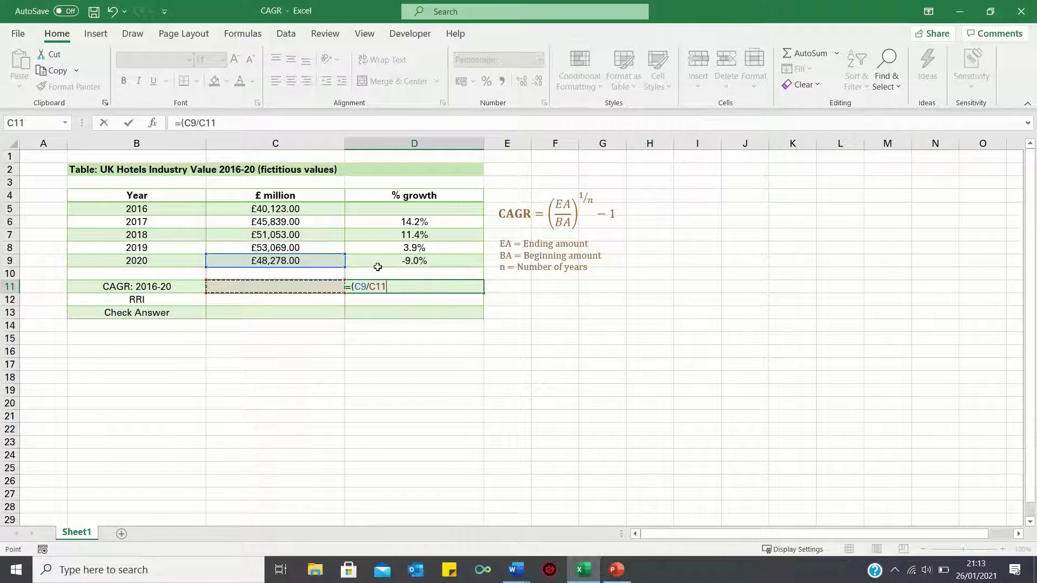
pyautogui.press('Up')
pyautogui.press('Up')
pyautogui.press('Up')
pyautogui.press('Up')
pyautogui.press('Up')
pyautogui.press('Up')
pyautogui.press('Up')
pyautogui.press('Down')
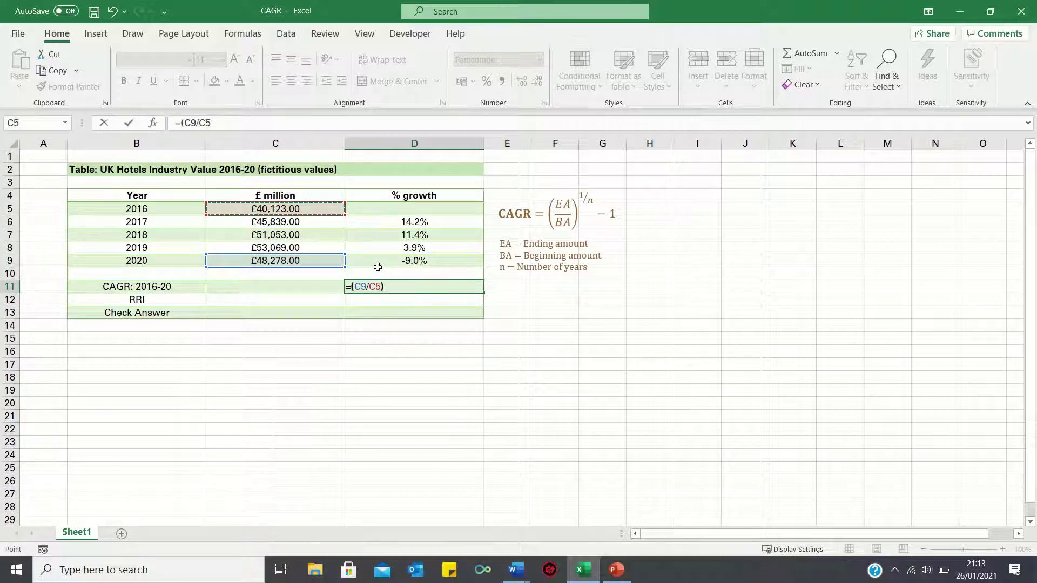
pyautogui.write(')^')
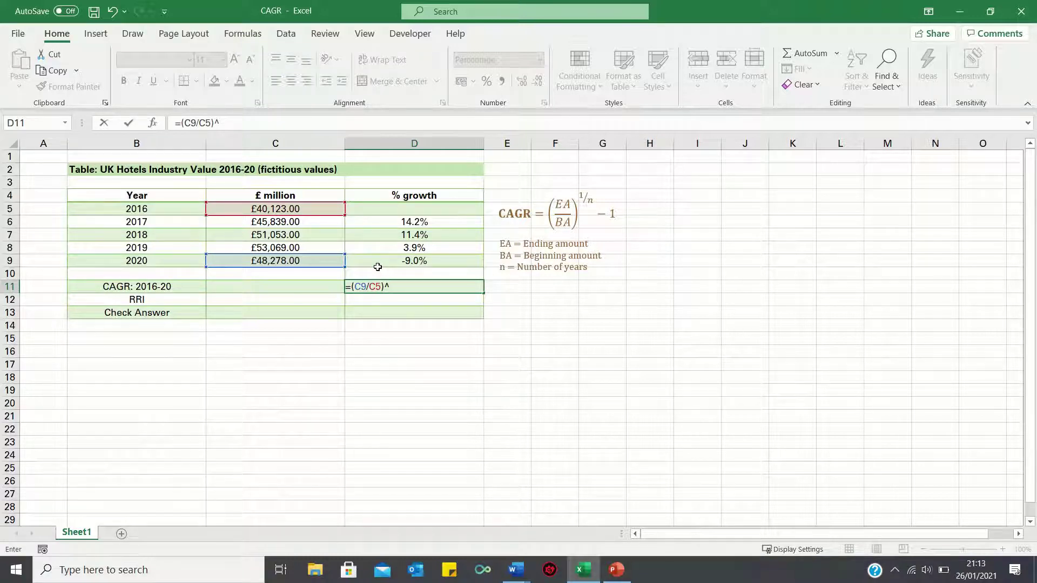
pyautogui.write('(1/4)-1')
pyautogui.press('Return')
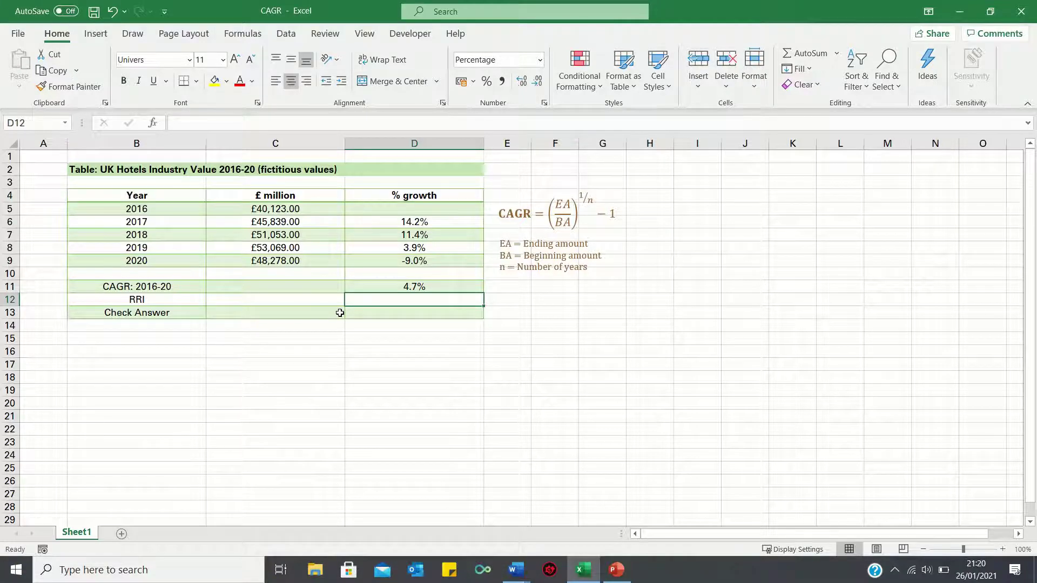
# Enter =RRI(4,C5,C9) in D12, using C5 as present value and C9 as future value
pyautogui.write('=RRI(')
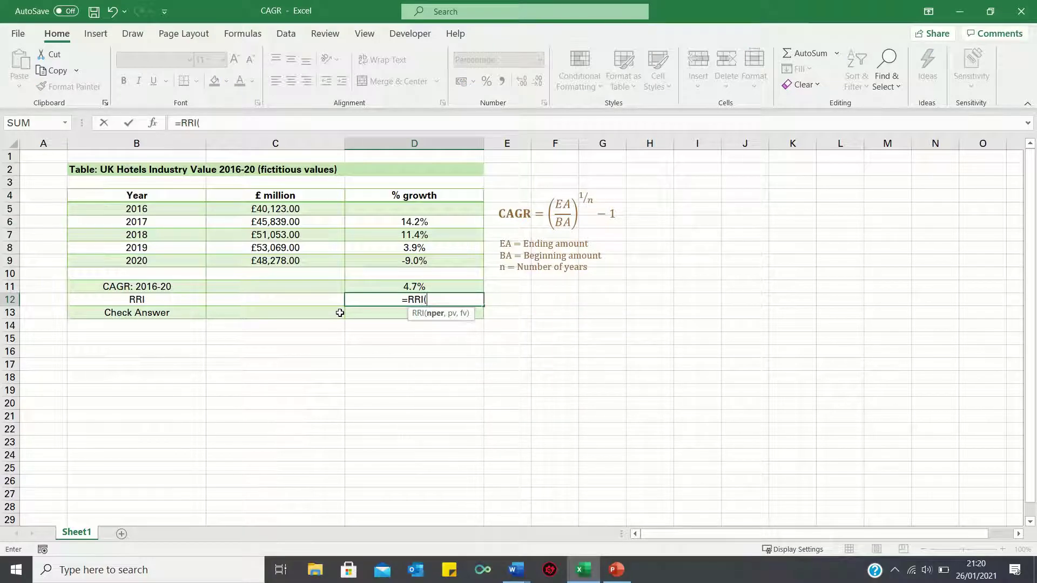
pyautogui.write('4,')
pyautogui.press('Left')
pyautogui.press('Up')
pyautogui.press('Up')
pyautogui.press('Up')
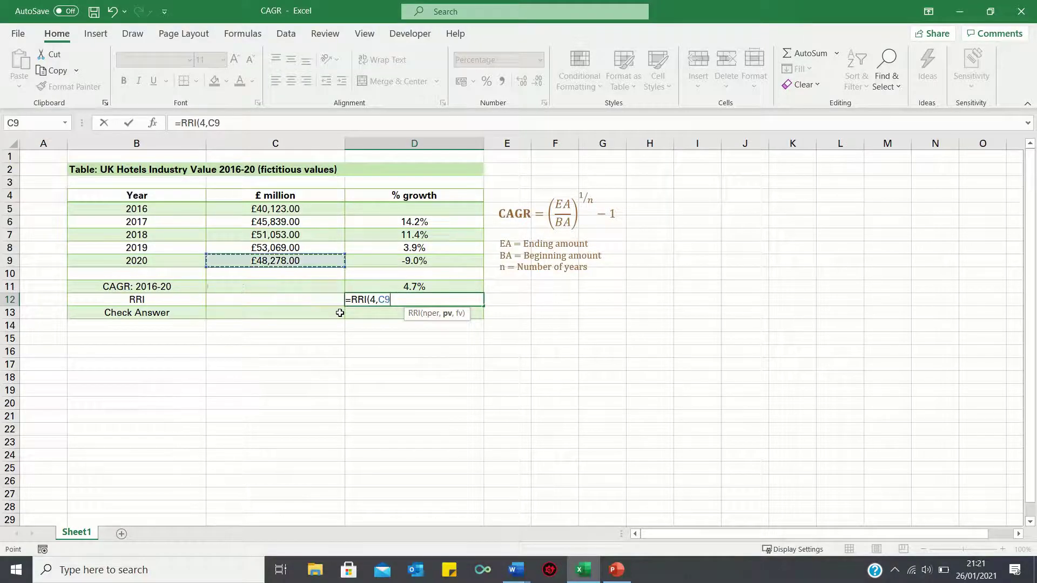
pyautogui.press('Up')
pyautogui.press('Up')
pyautogui.press('Up')
pyautogui.press('Up')
pyautogui.press('Up')
pyautogui.press('Down')
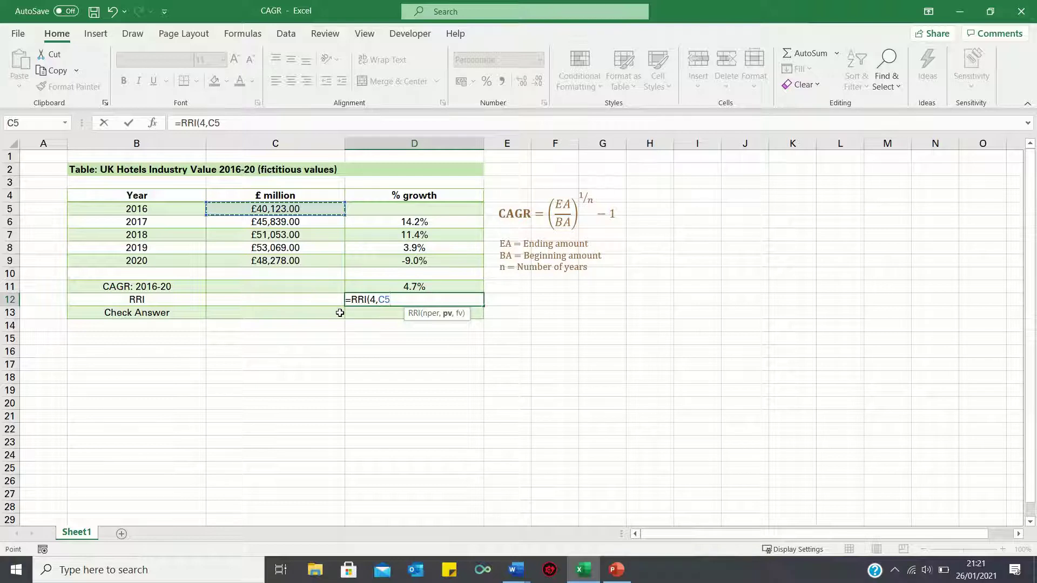
pyautogui.write(',')
pyautogui.press('Left')
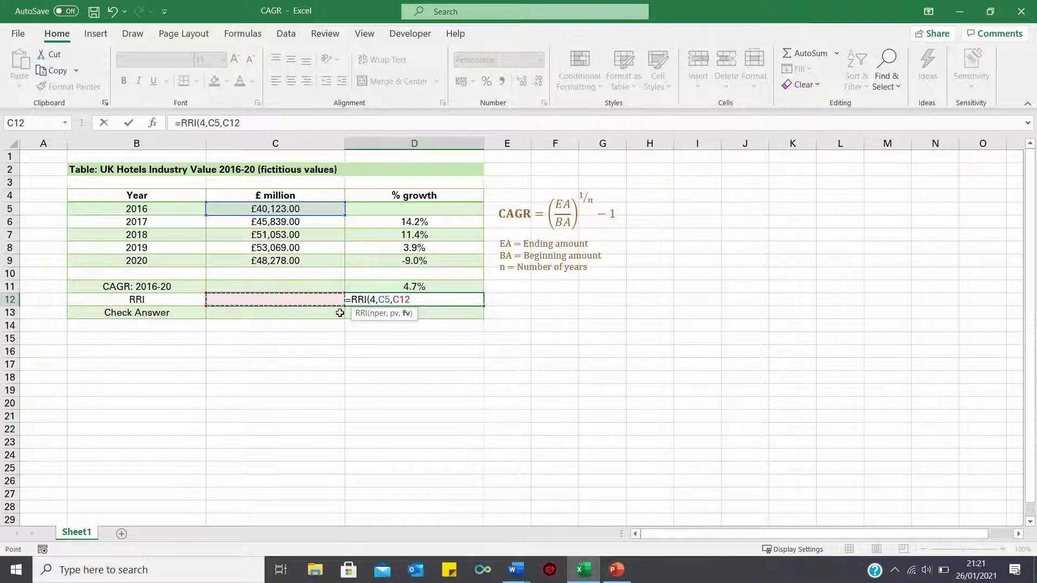
pyautogui.press('Up')
pyautogui.press('Up')
pyautogui.press('Up')
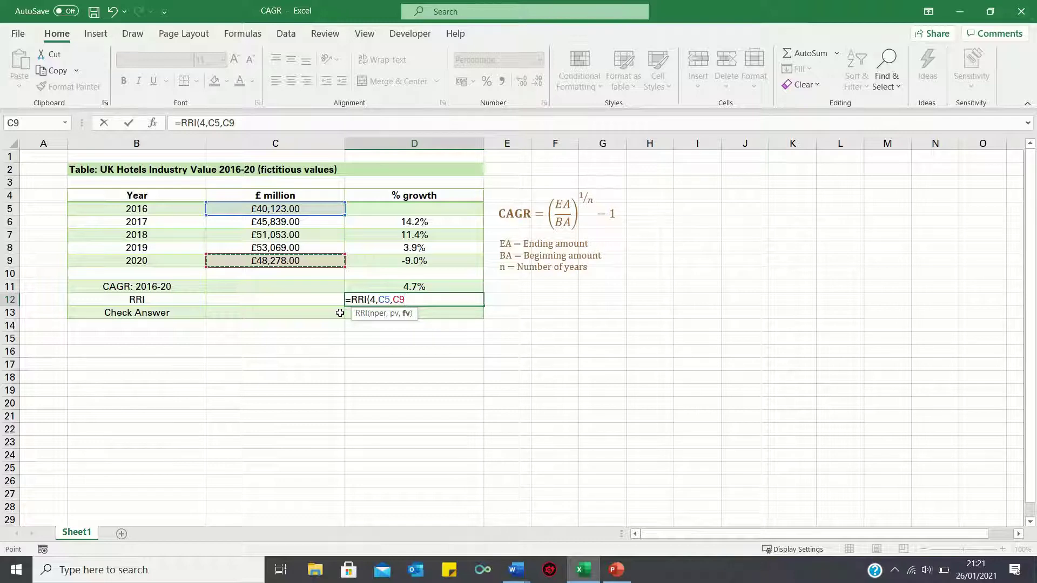
pyautogui.write(')')
pyautogui.press('Return')
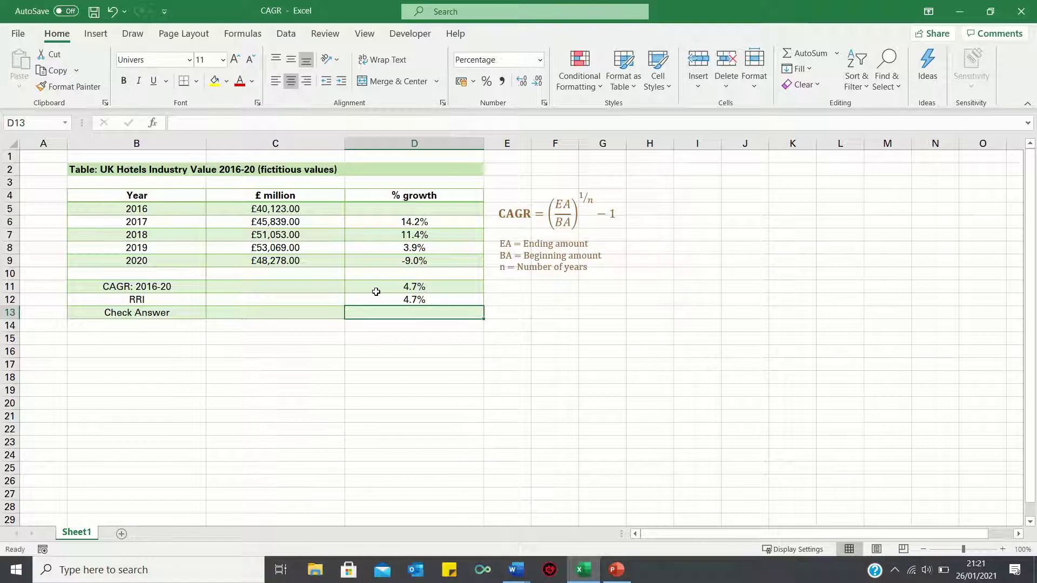
# Enter =C5*(1+D12)^4 in D13 to grow the 2016 value at the RRI rate
pyautogui.write('=')
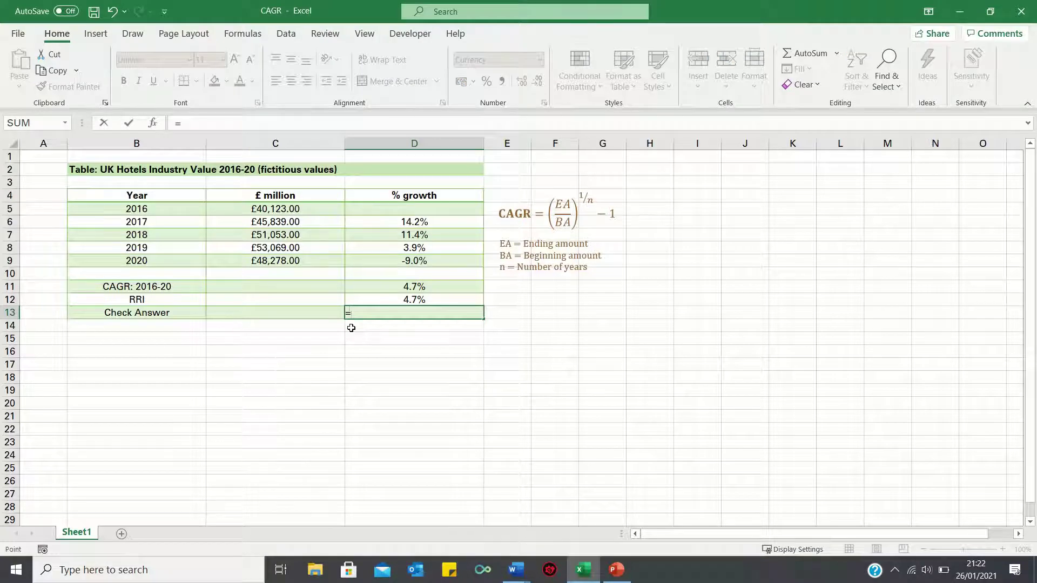
pyautogui.press('Left')
pyautogui.hotkey('ctrl', 'Up')
pyautogui.hotkey('ctrl', 'Up')
pyautogui.press('Down')
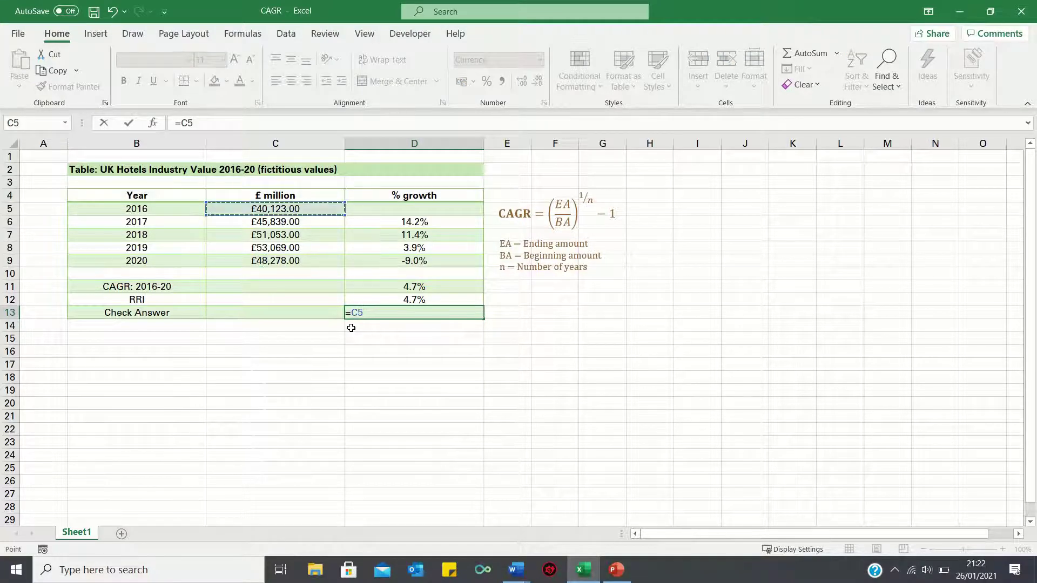
pyautogui.write('*(1+')
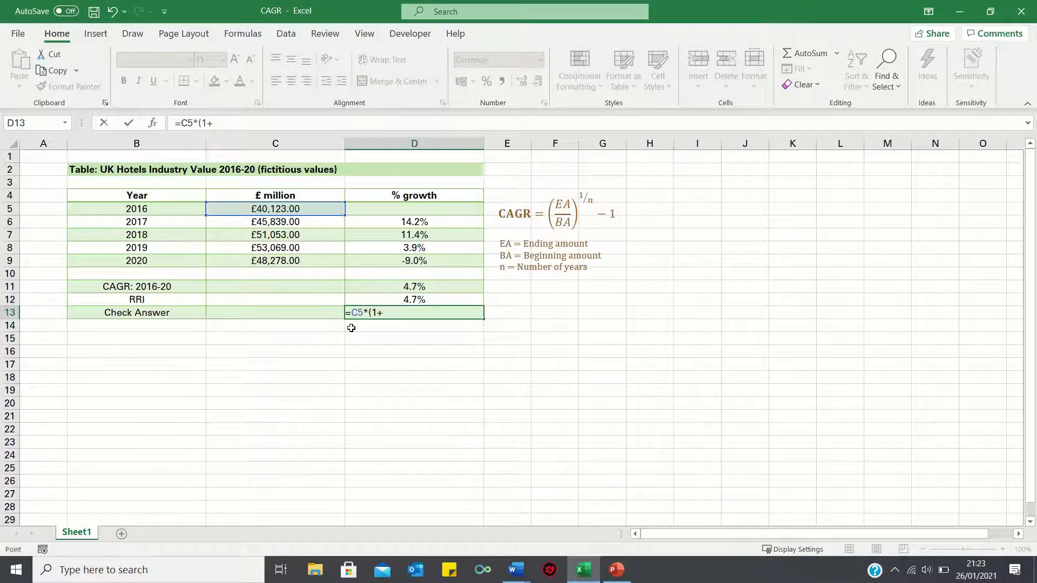
pyautogui.press('Up')
pyautogui.write(')^4')
pyautogui.press('Return')
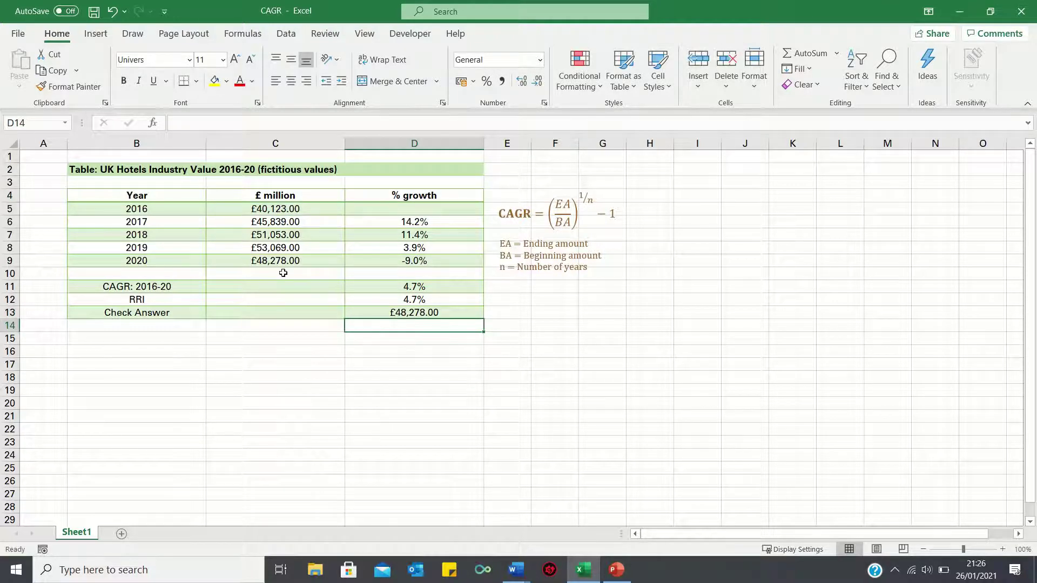